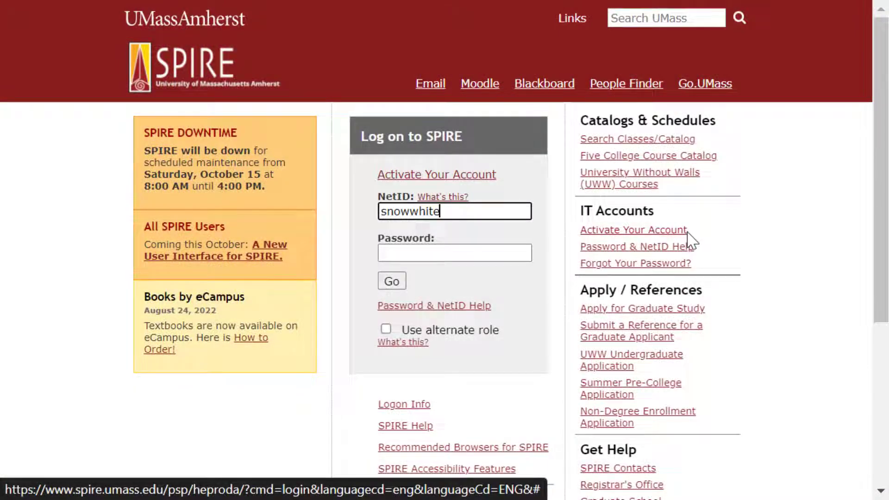
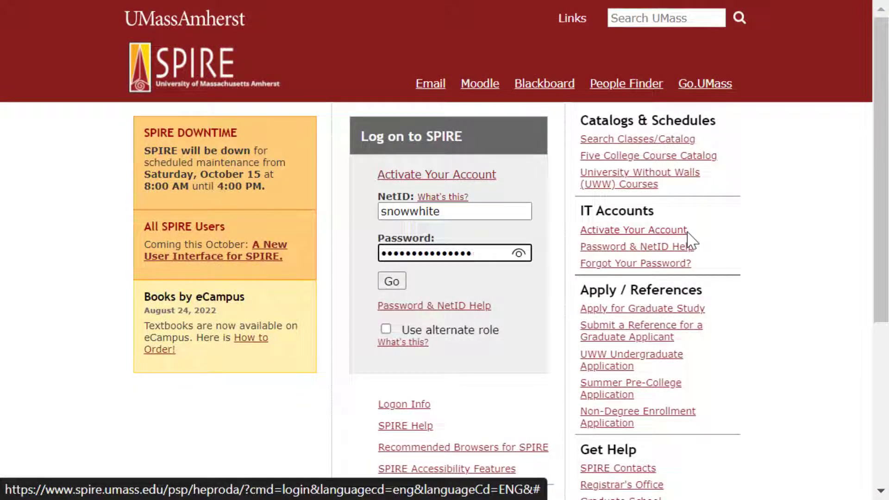
Log on to SPIRE with the student's NetID and password.
click(392, 281)
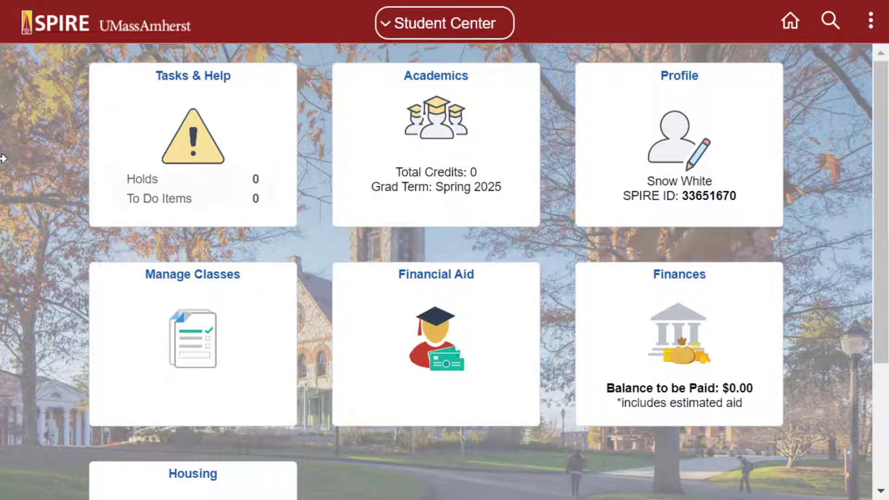
From Manage Classes, open the Enrollment Appointments term list showing Winter and Spring 2023.
click(199, 373)
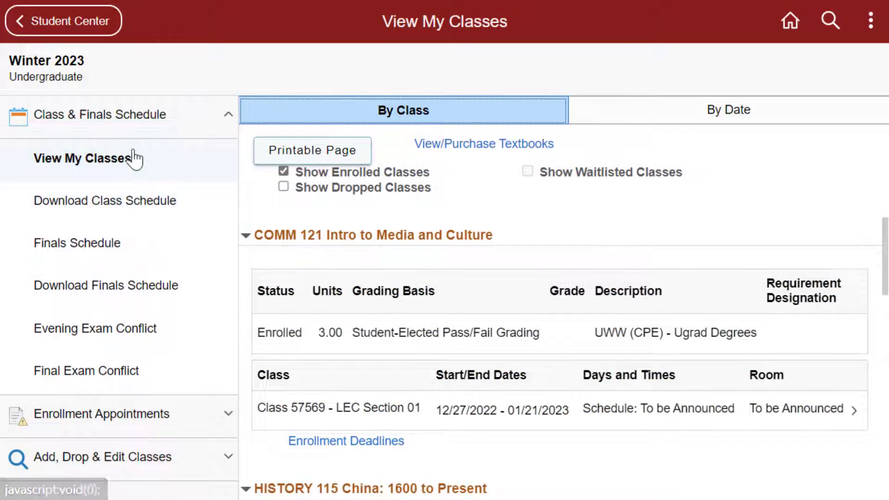
click(139, 413)
click(153, 458)
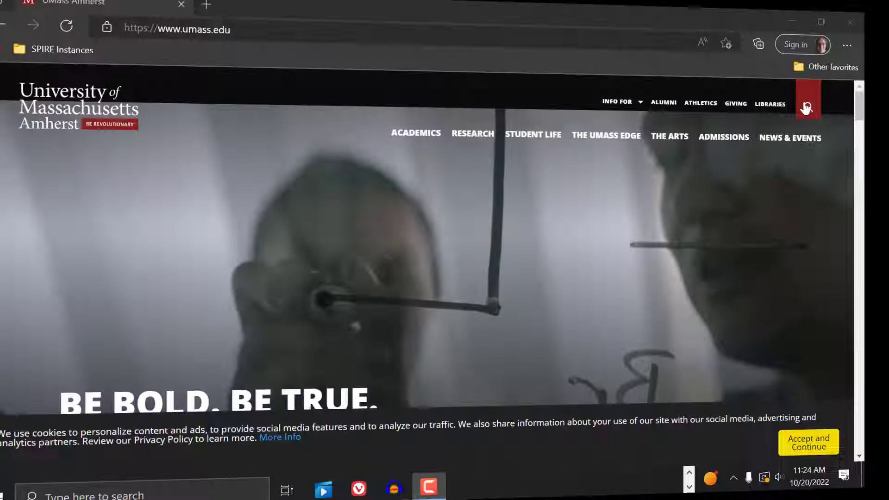
Search the UMass site for 'requesting an enrollment appointment in spire' and open the first result.
click(750, 102)
text(requesting )
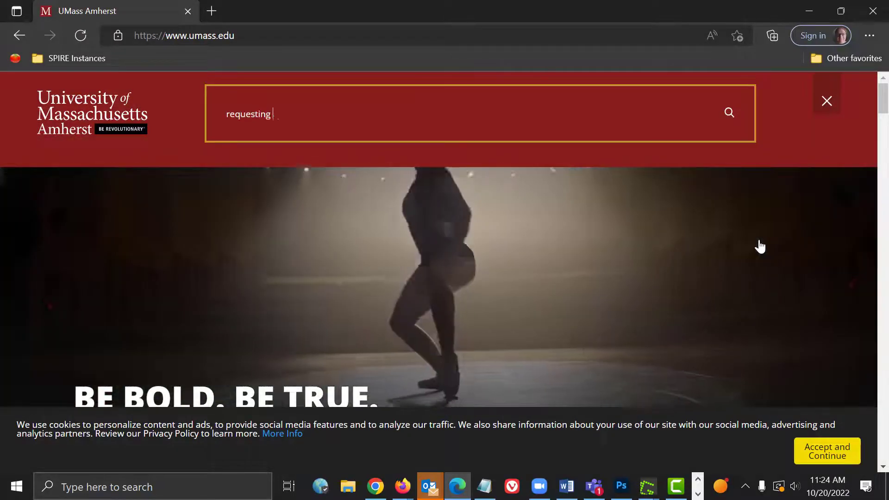
text(an enrollment appointment in spi)
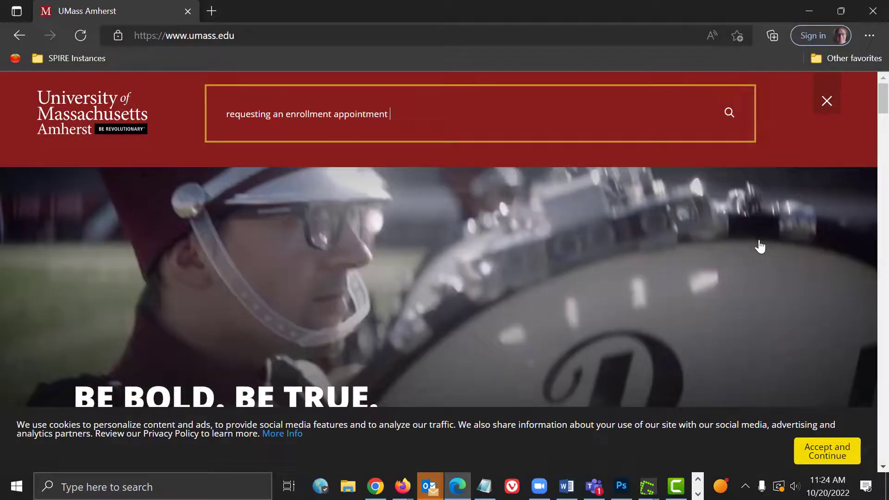
text(re)
key(Return)
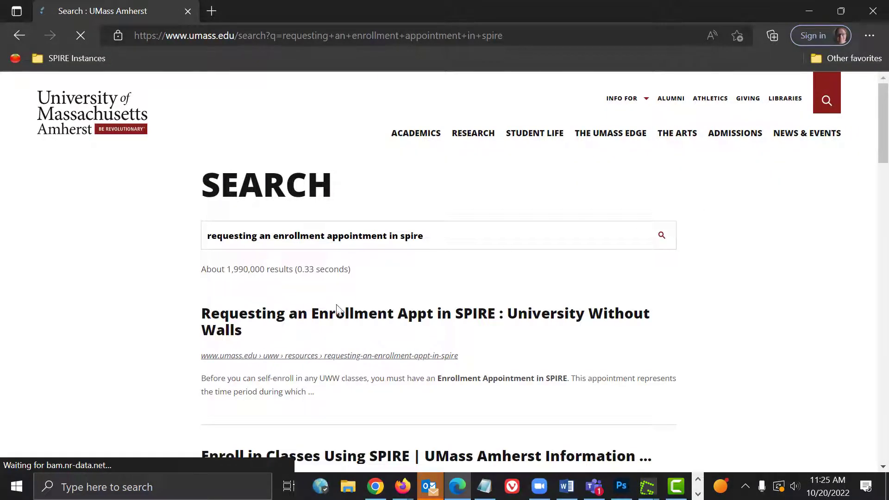
click(311, 318)
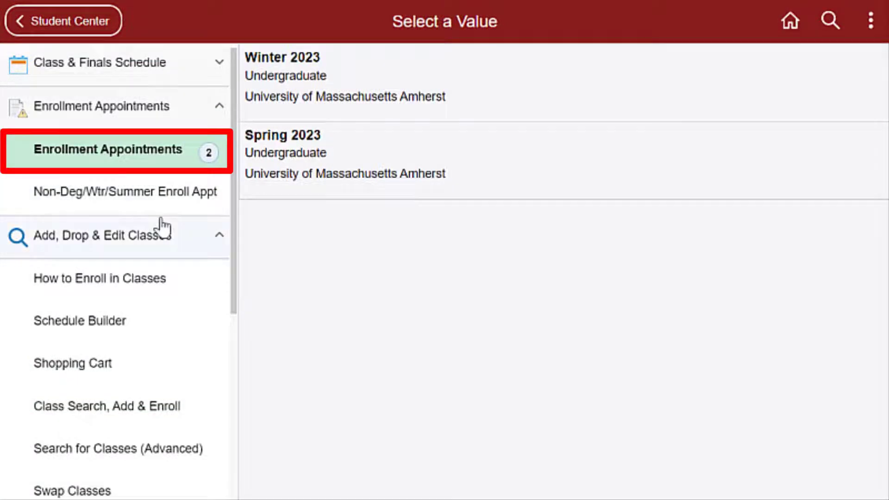
Review the Non-Deg/Wtr/Summer active enrollment appointments, then go to Class Search, Add & Enroll.
click(131, 208)
scroll(324, 167, down, 5)
scroll(365, 162, down, 1)
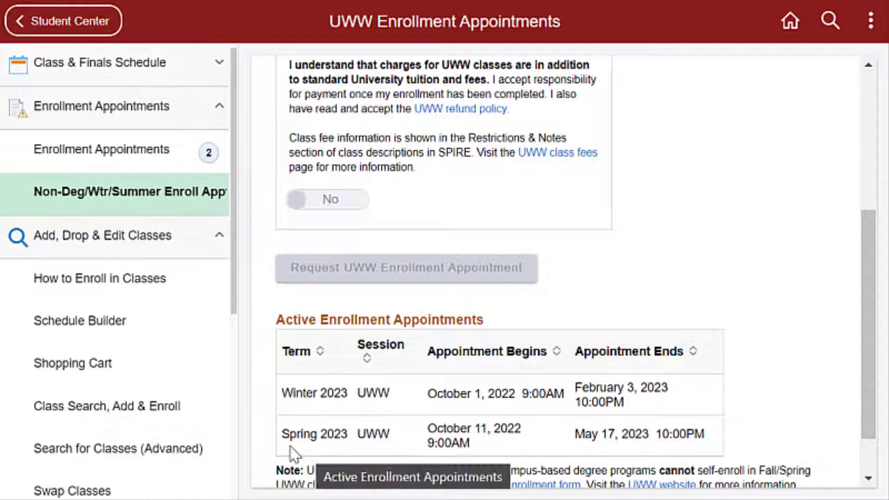
click(112, 408)
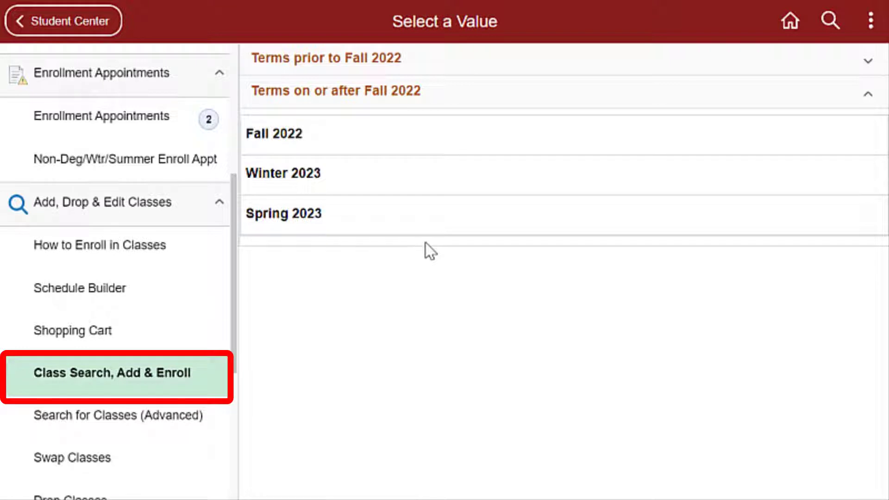
Choose the Winter 2023 term and run a class keyword search for 'English'.
click(311, 182)
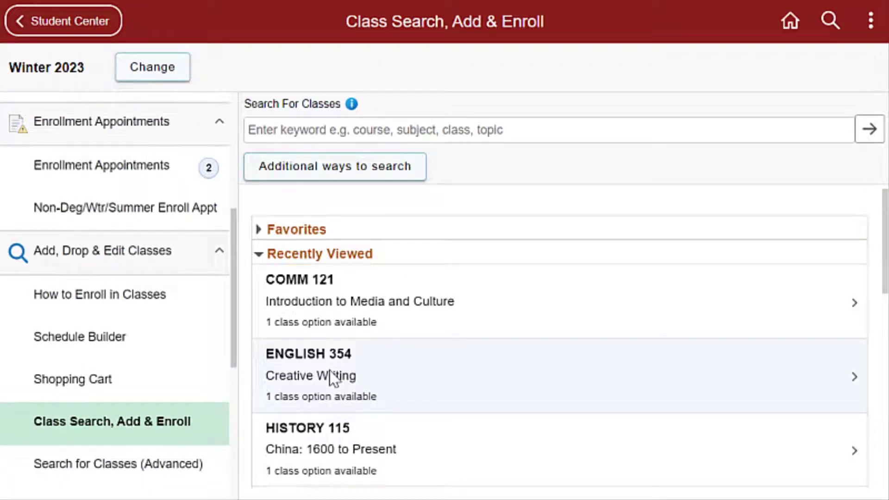
scroll(323, 451, down, 3)
scroll(134, 357, up, 1)
click(272, 131)
text(English)
click(867, 138)
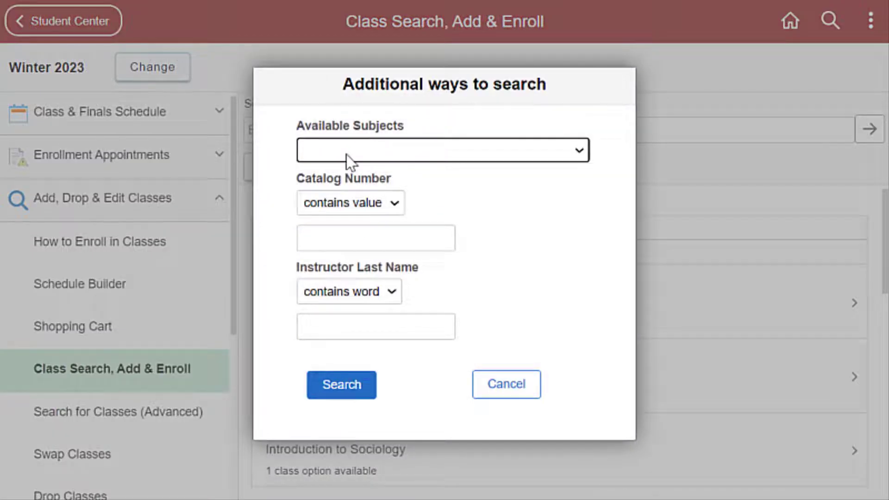
Search Winter 2023 classes by the subject Communication under Additional ways to search.
click(346, 153)
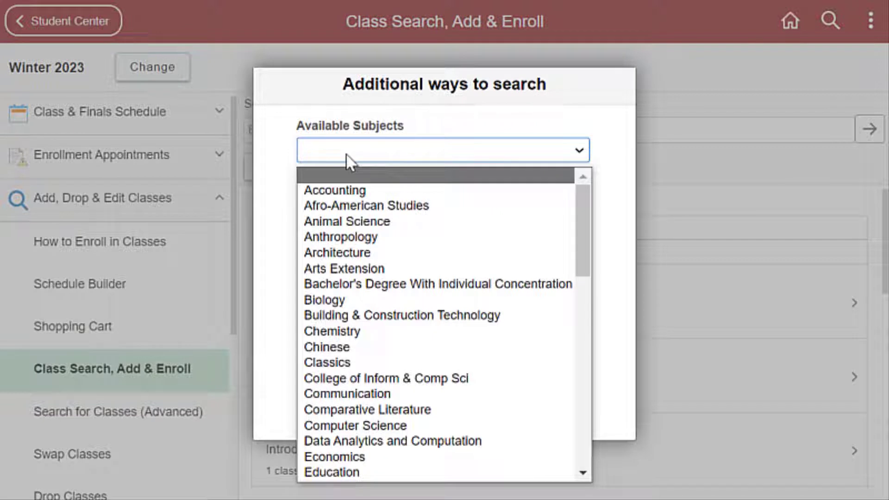
click(339, 396)
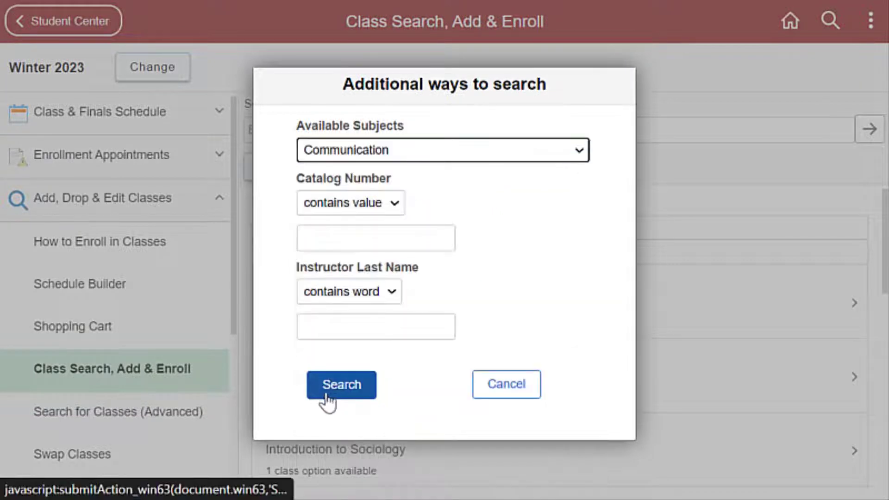
click(328, 395)
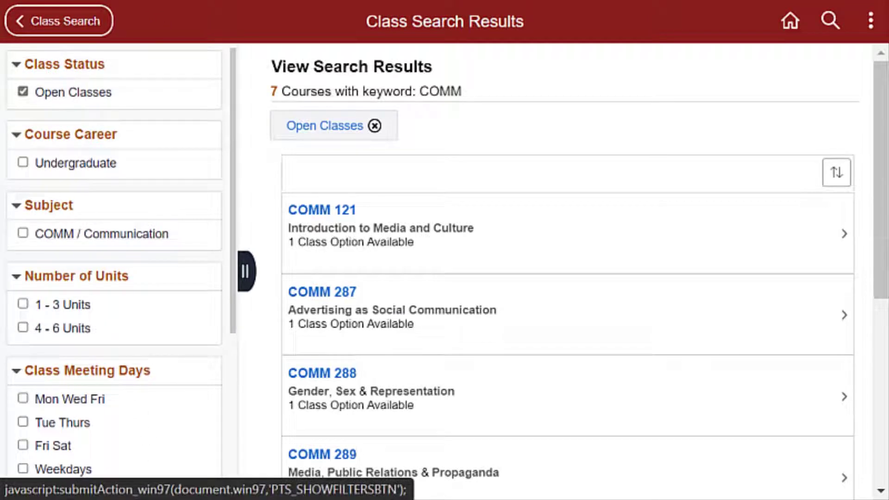
Filter the Communication results to UWW, Undergraduate and 1 - 3 Units, then open COMM 121.
scroll(171, 248, down, 6)
click(22, 447)
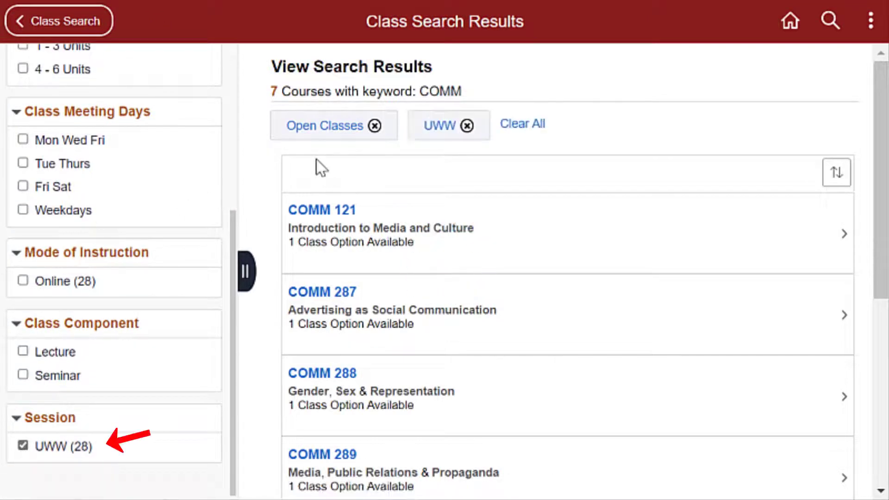
click(23, 162)
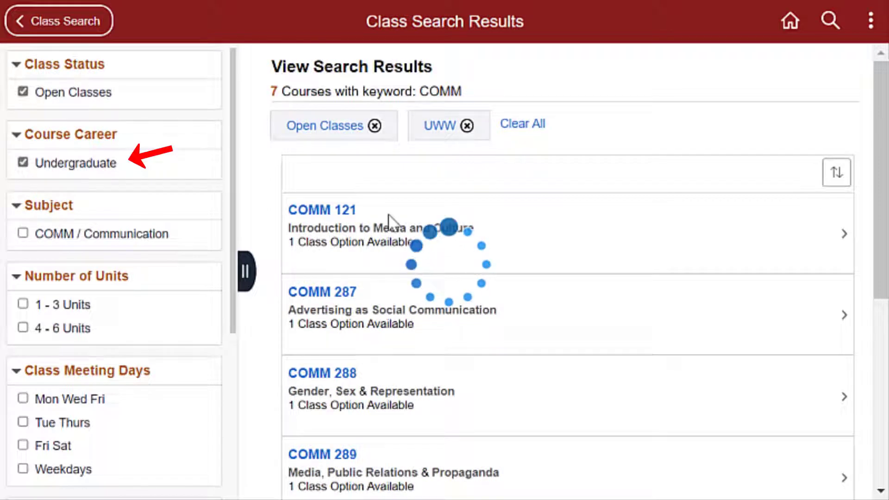
click(22, 304)
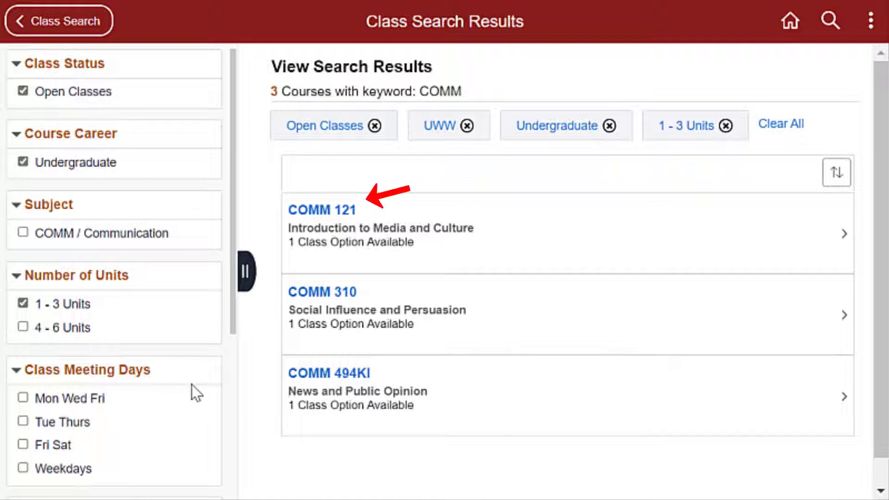
click(463, 260)
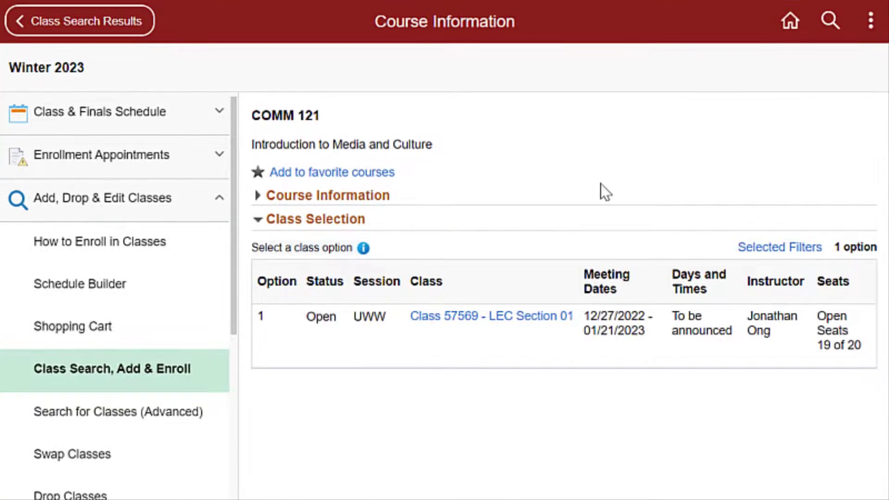
click(479, 331)
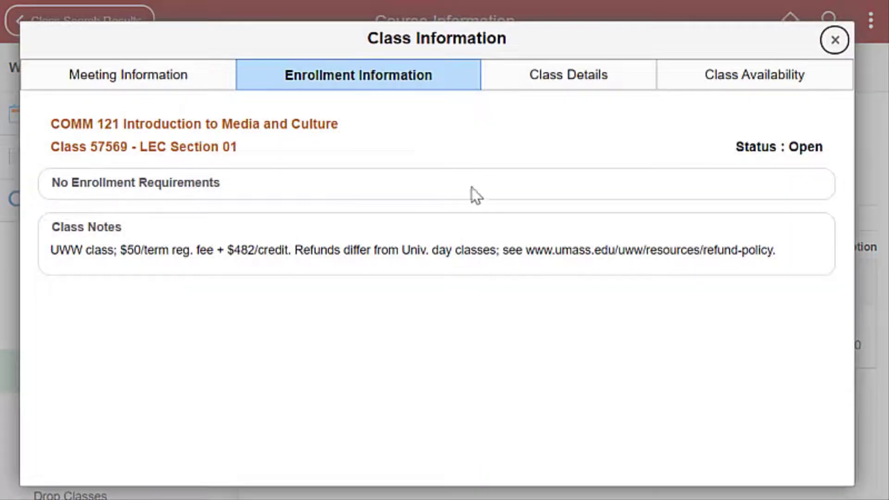
click(165, 87)
click(317, 88)
click(598, 88)
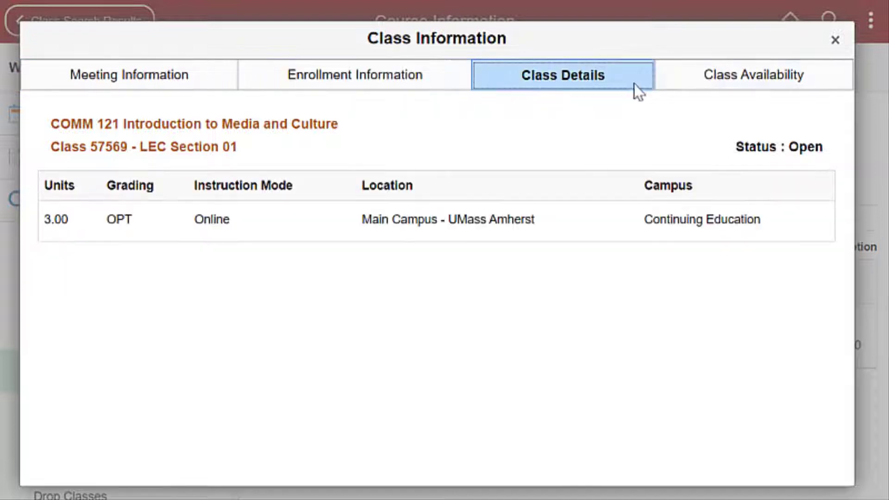
click(747, 79)
click(393, 86)
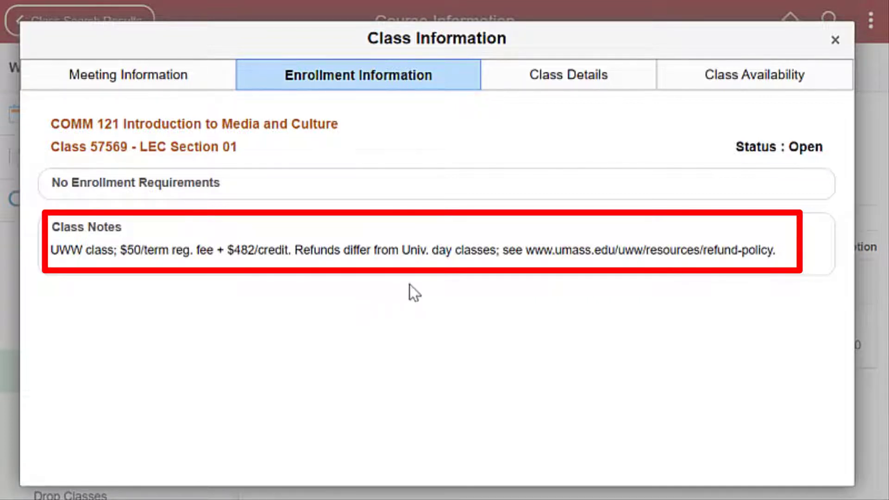
click(834, 43)
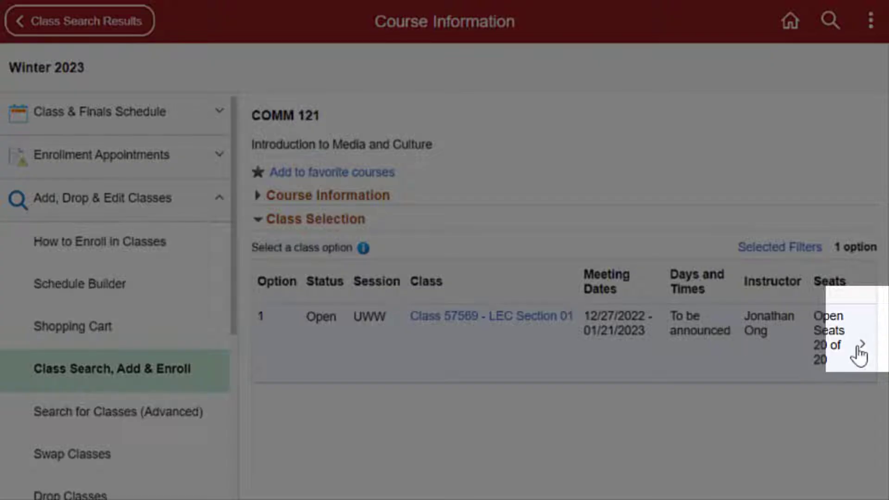
Start the enrollment wizard for COMM 121 Class 57569 in Winter 2023.
click(858, 348)
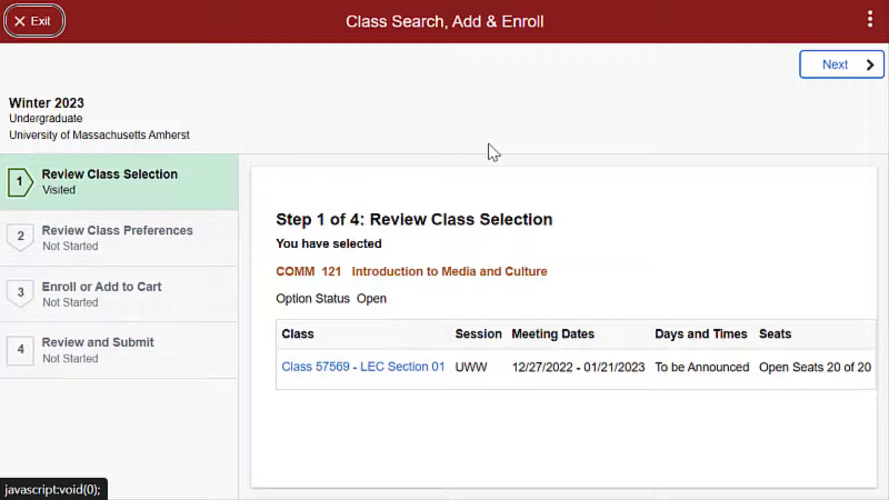
Set COMM 121's grading basis to Elective Pass/Fail Grading and accept the class preferences.
click(864, 63)
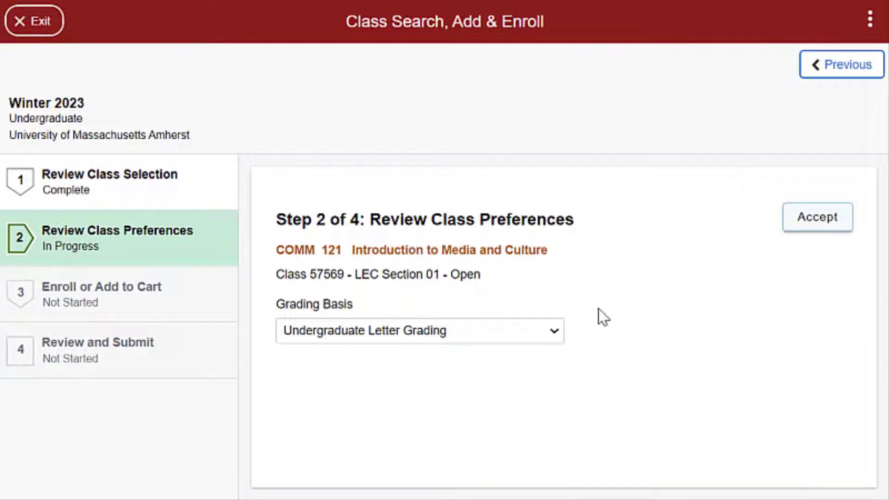
click(477, 332)
click(452, 357)
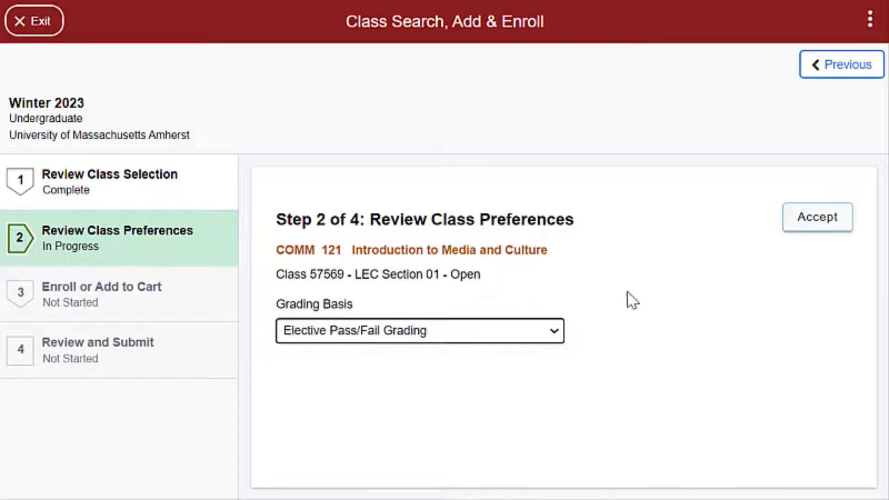
click(802, 213)
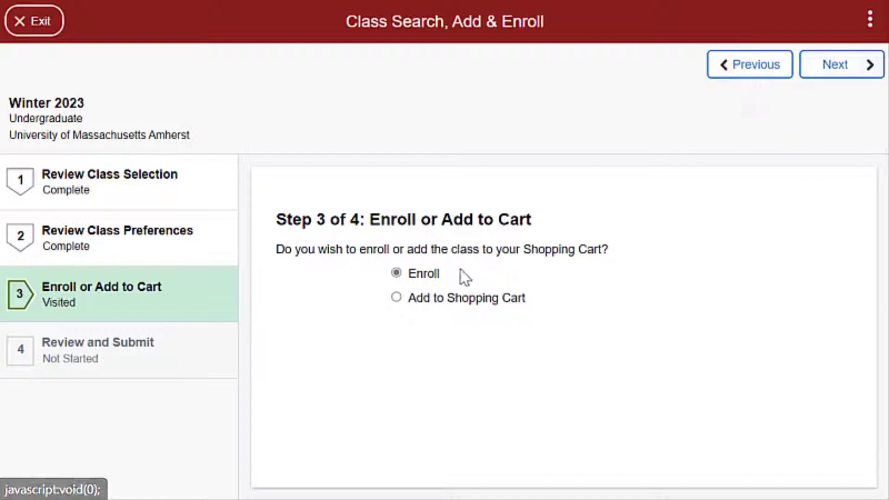
Choose Add to Shopping Cart, then submit COMM 121 Class 57569 and confirm.
click(397, 297)
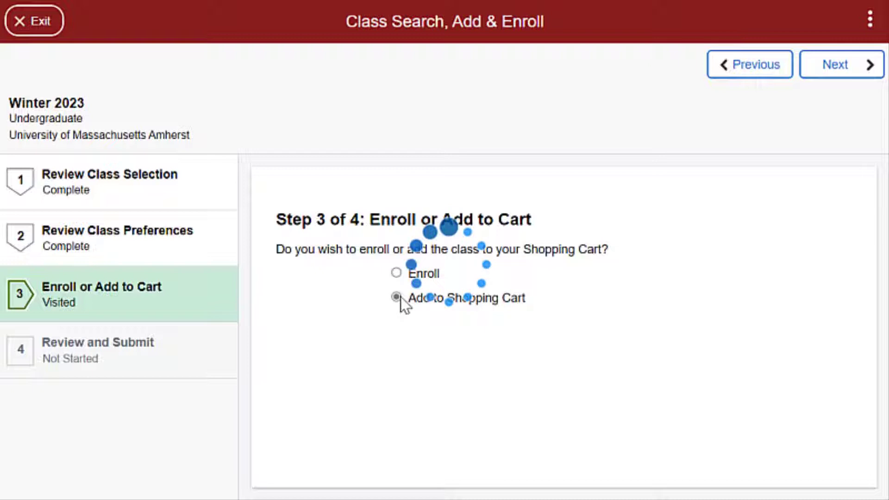
click(836, 72)
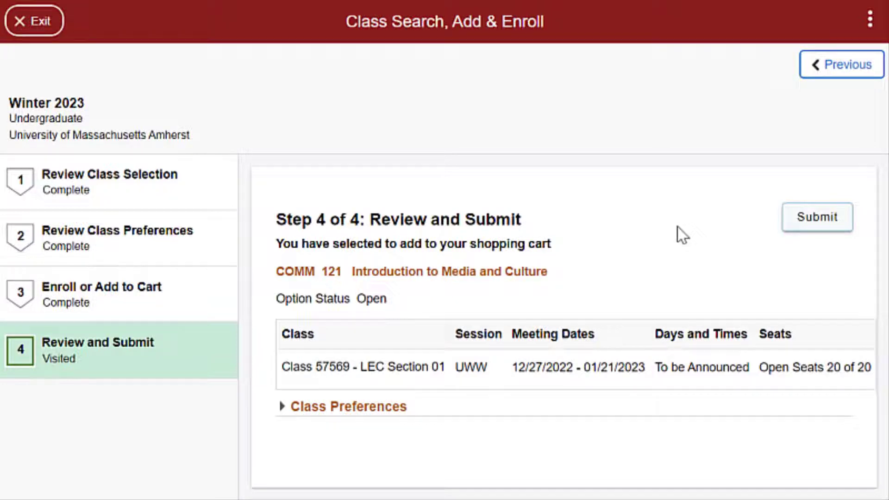
click(818, 221)
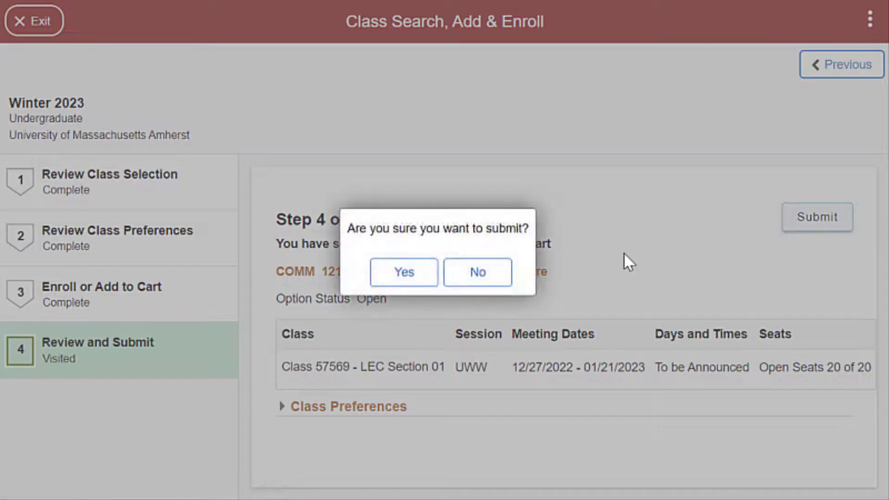
click(414, 282)
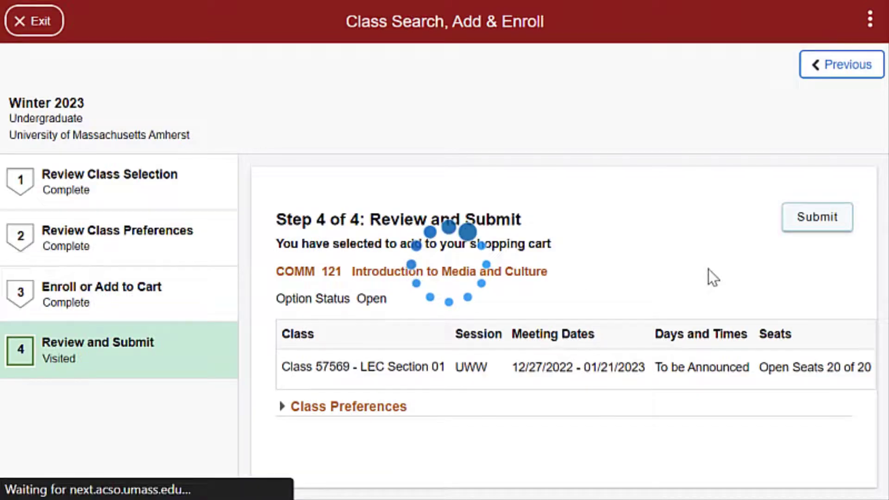
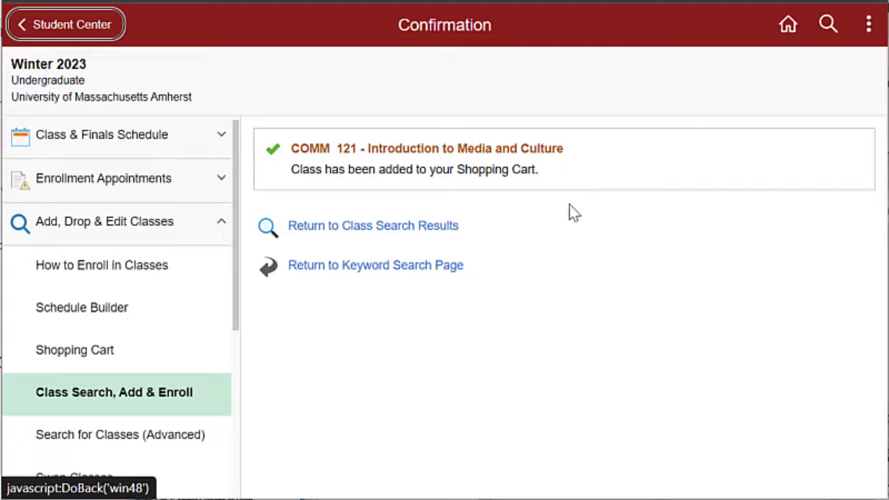
Go back to Class Search and run a keyword search for 'His' (History).
click(424, 227)
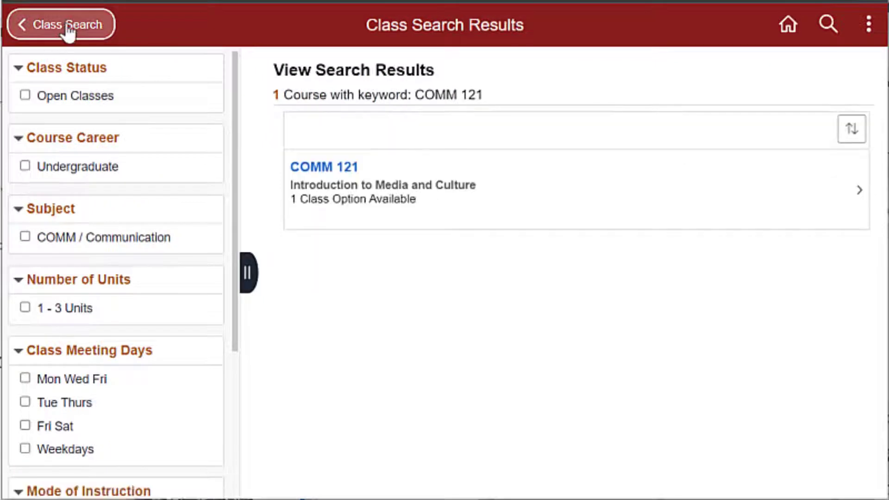
click(66, 29)
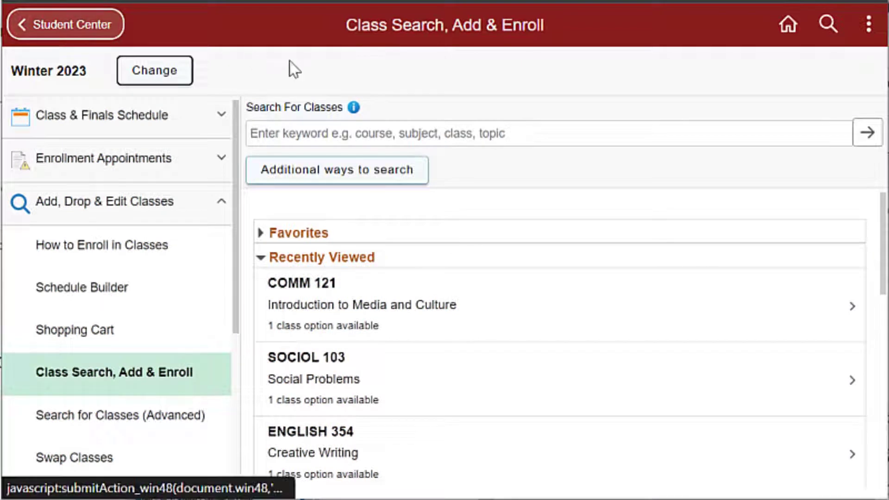
click(373, 137)
text(History)
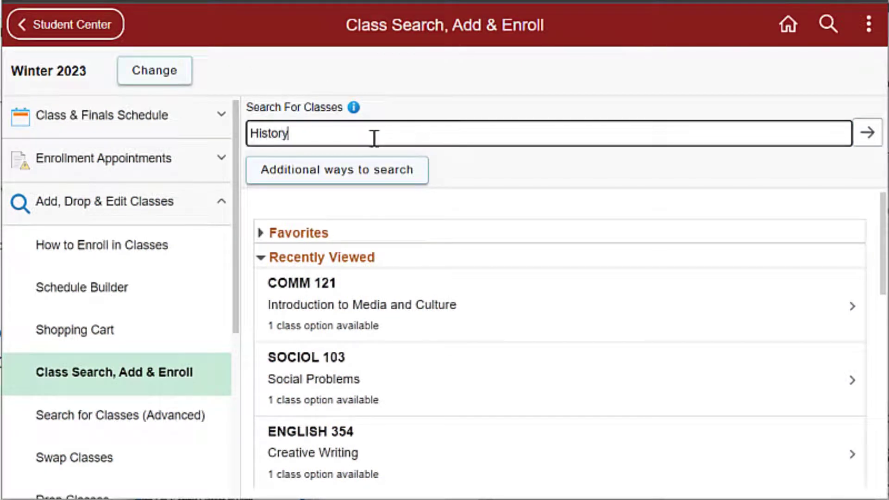
key(Return)
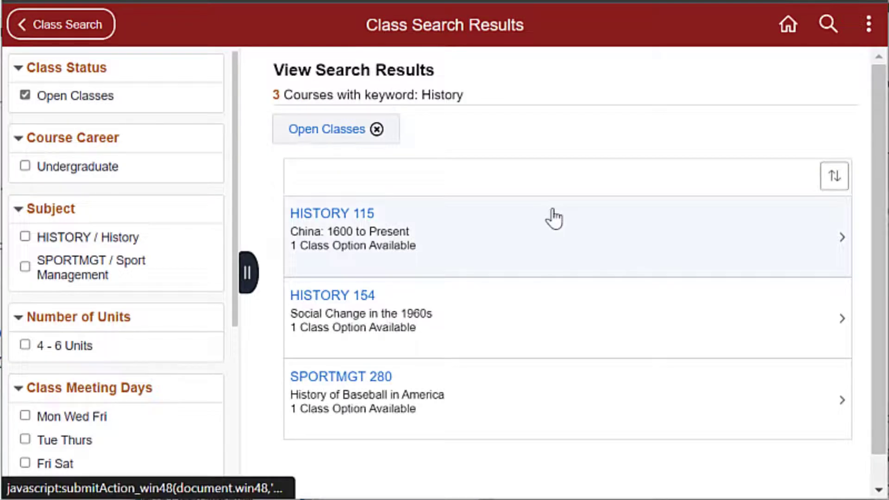
Limit results to the UWW session and open HISTORY 115 China: 1600 to Present.
scroll(157, 267, down, 5)
click(74, 444)
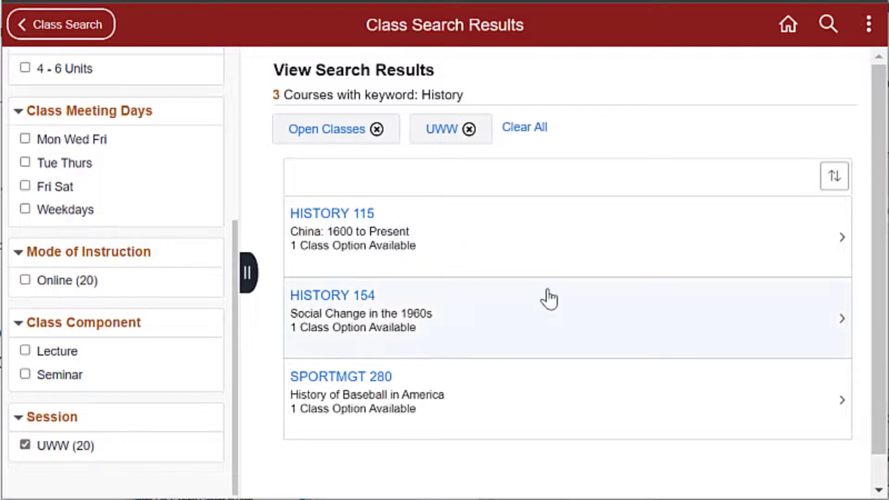
click(339, 220)
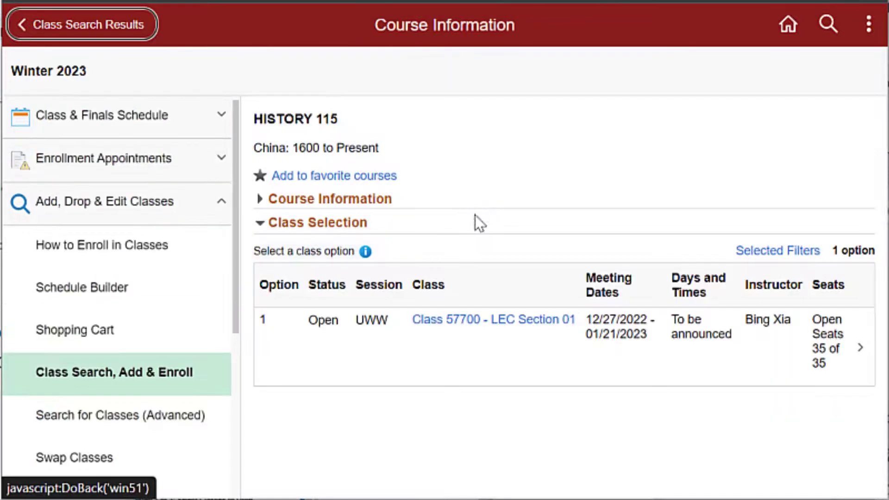
Select class 57700 and review its registration fee and per-credit cost.
click(860, 348)
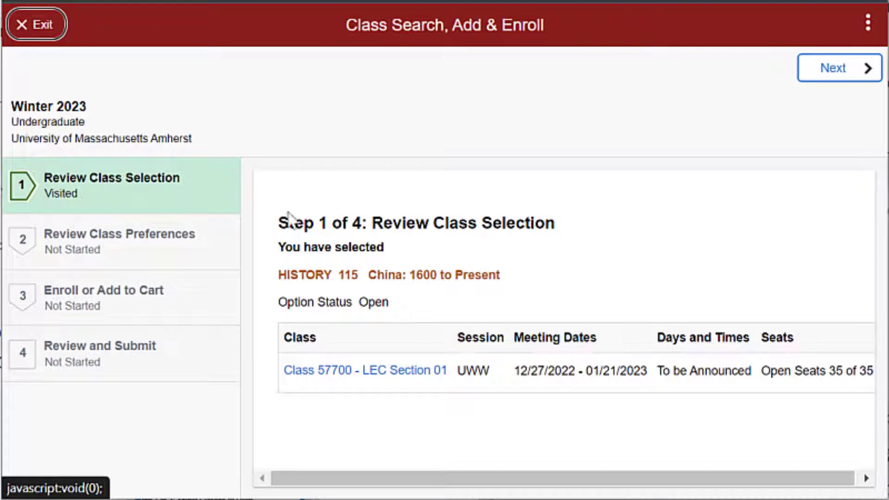
click(373, 370)
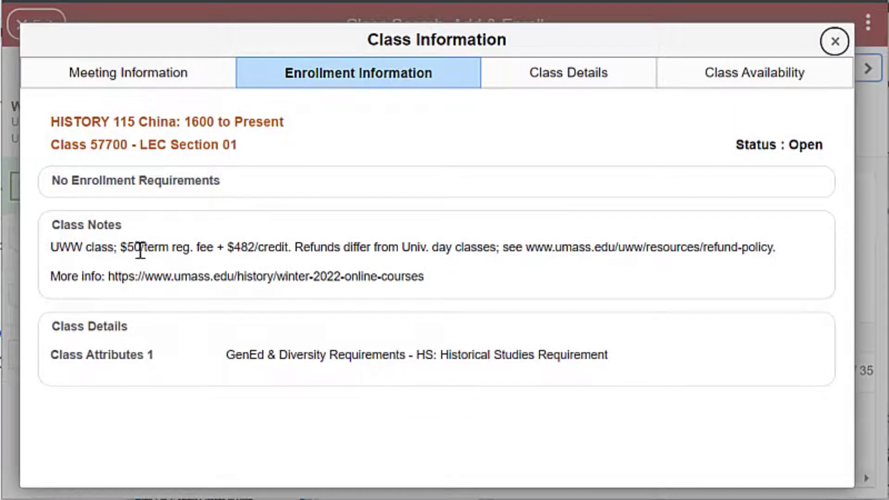
drag(120, 248, 285, 248)
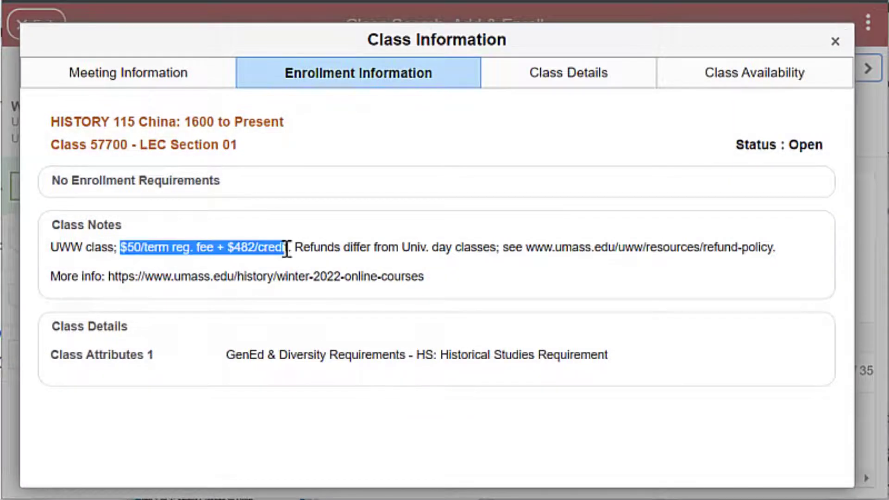
click(835, 42)
Set grading basis to Elective Pass/Fail Grading, allow waitlisting, and accept the preferences.
click(825, 74)
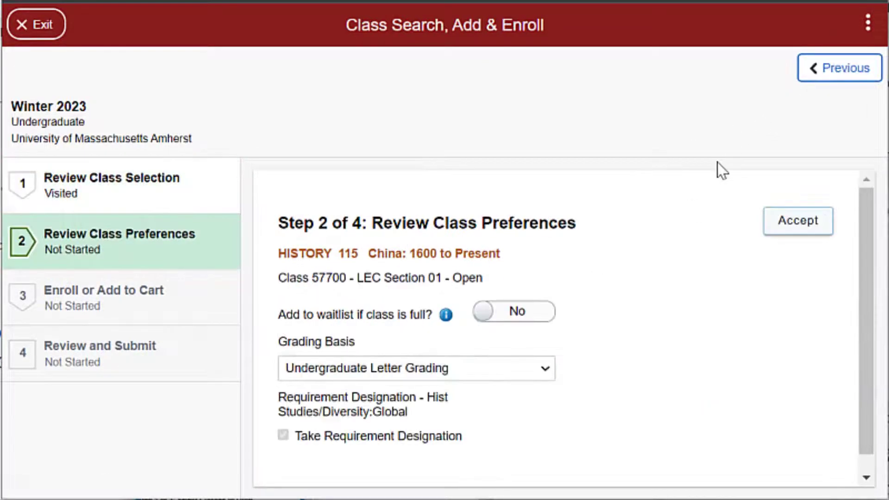
click(459, 376)
click(431, 394)
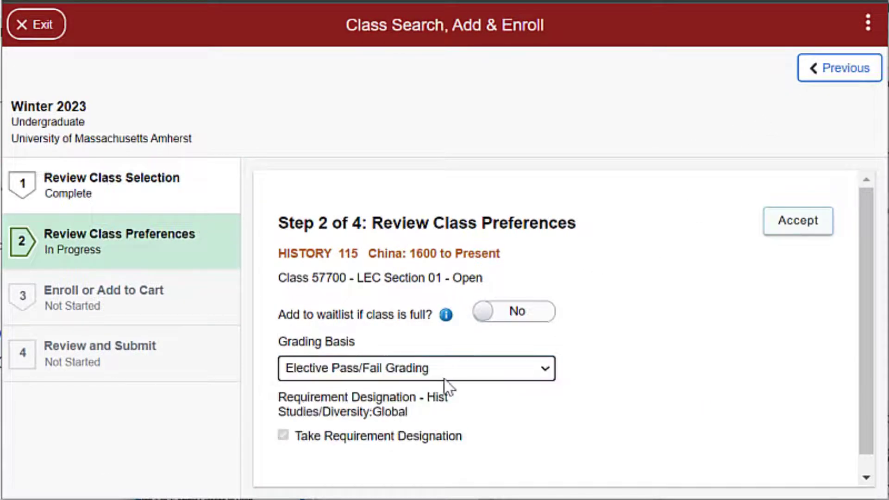
click(525, 312)
click(808, 218)
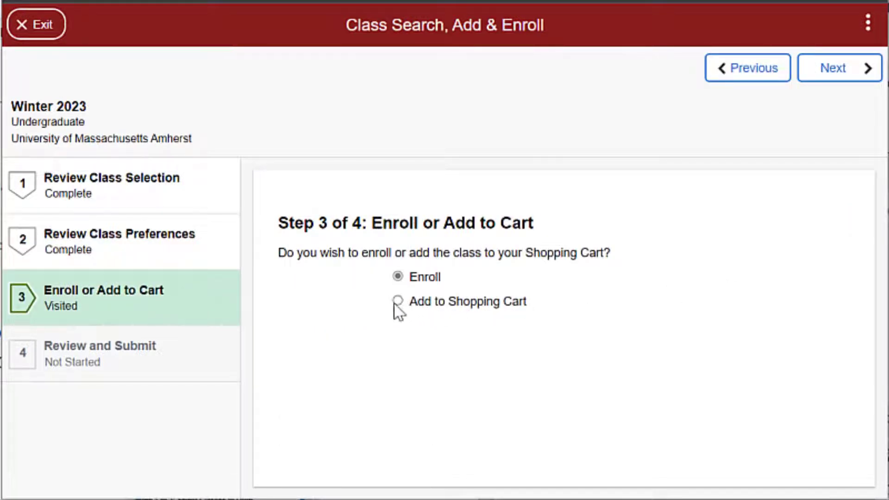
Add HISTORY 115 section 57700 to the shopping cart and confirm the submission.
click(396, 303)
click(828, 70)
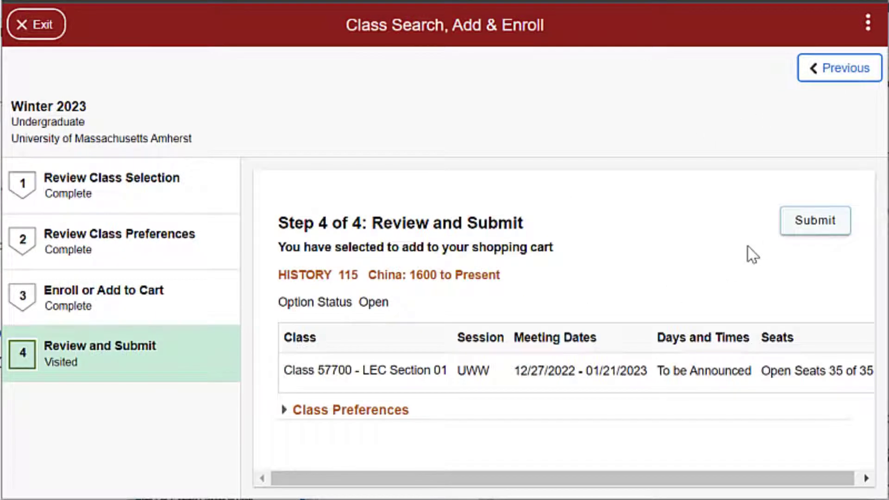
click(815, 221)
click(416, 269)
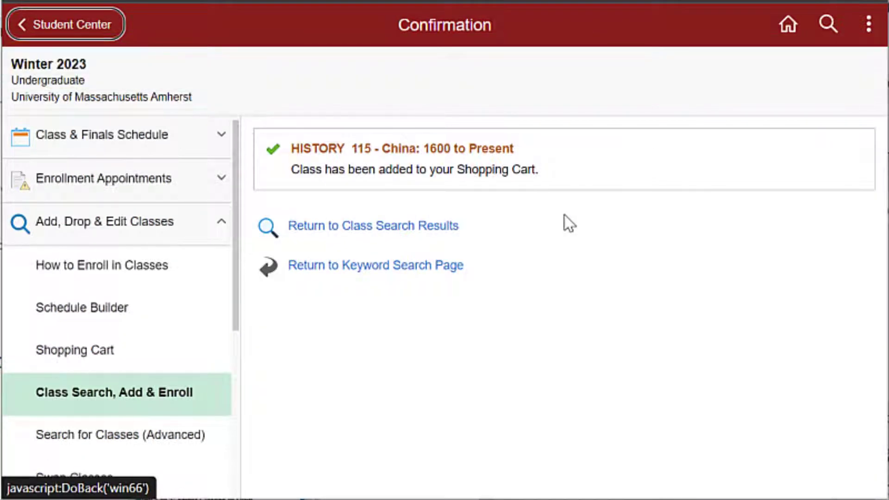
scroll(198, 290, down, 3)
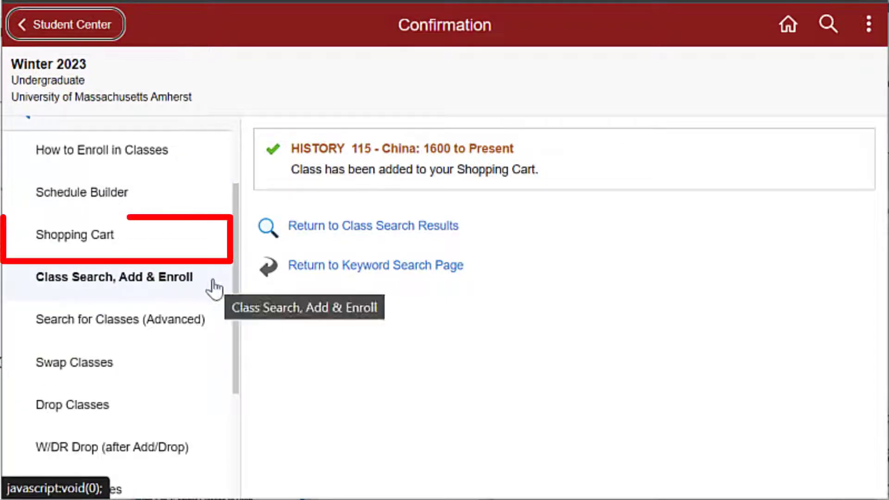
In the Winter 2023 shopping cart, select COMM 121 and HISTORY 115, enroll, and confirm.
click(60, 240)
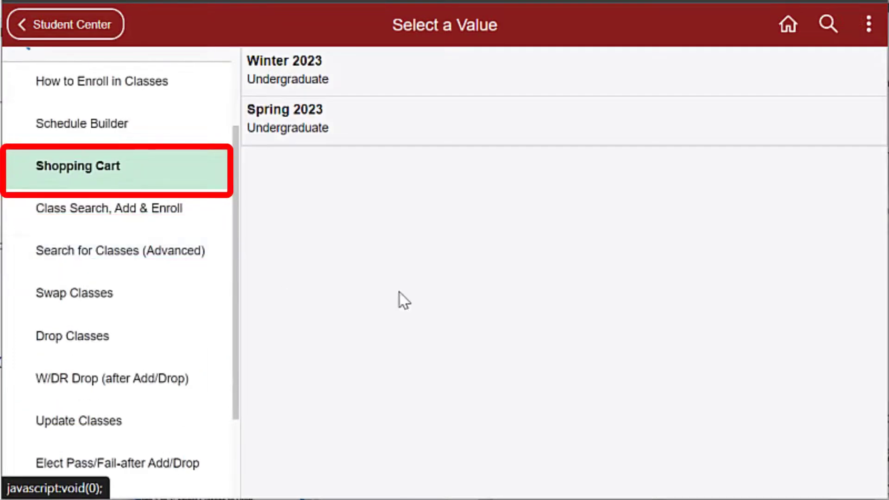
click(304, 88)
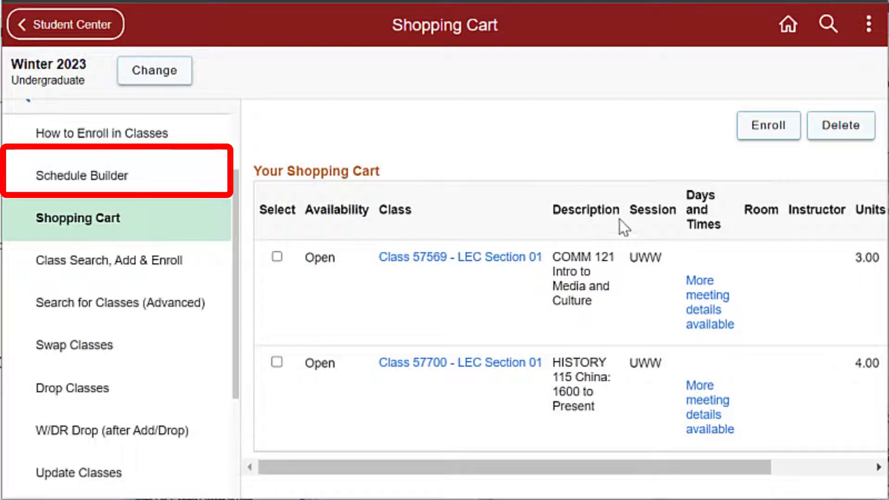
click(277, 362)
click(774, 137)
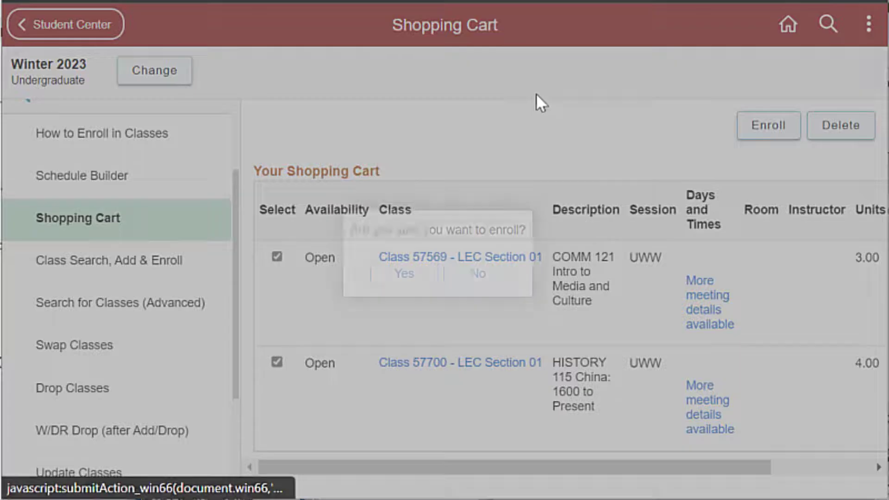
click(406, 280)
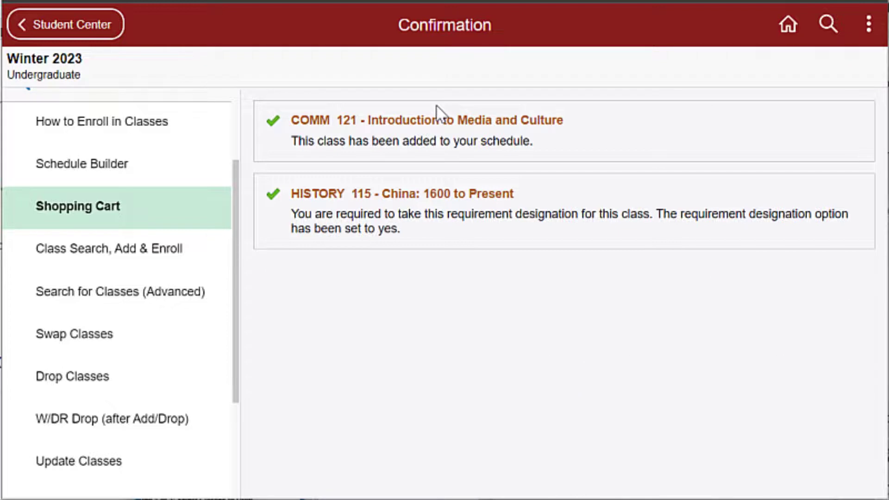
scroll(238, 125, up, 3)
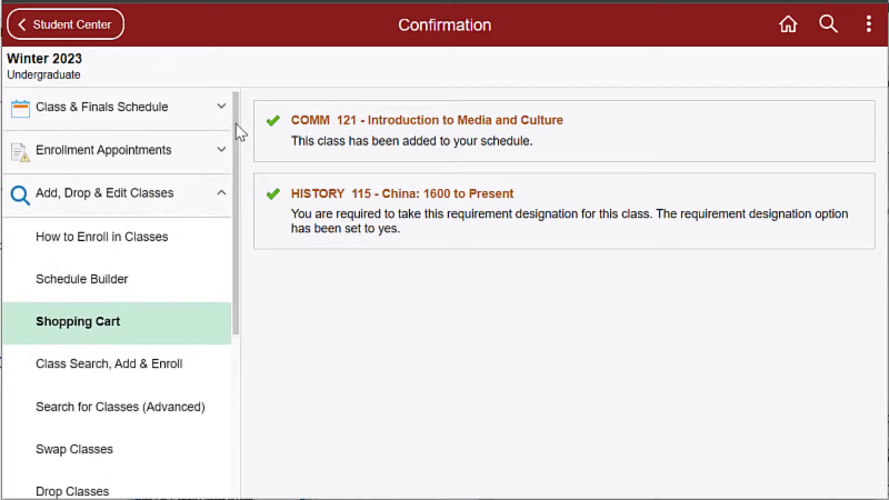
Open View My Classes under Class & Finals Schedule and scroll down to HISTORY 115.
click(123, 119)
click(104, 158)
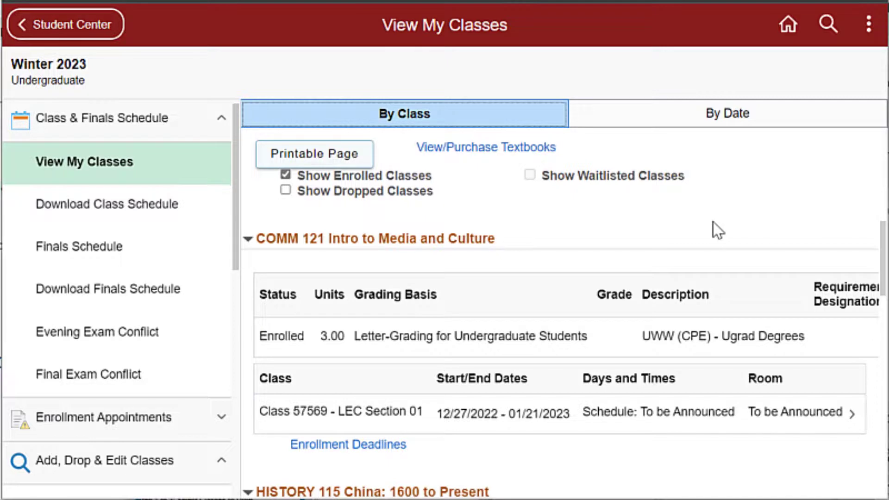
scroll(717, 230, down, 4)
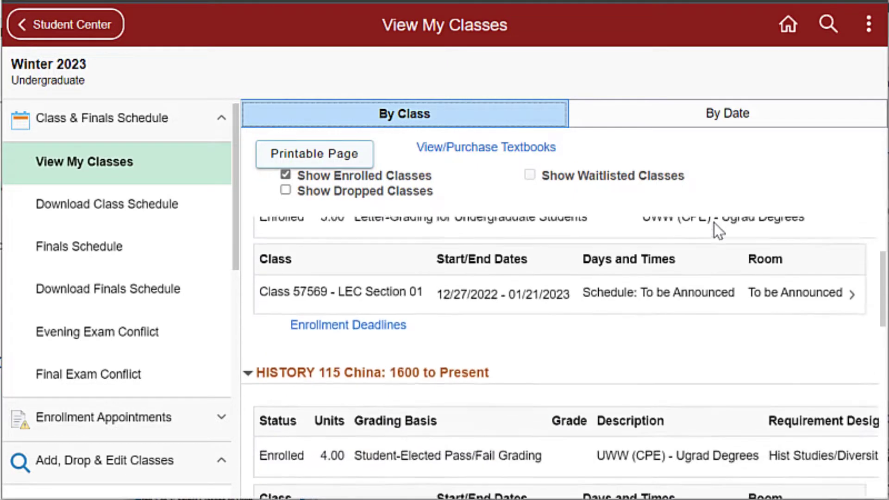
scroll(717, 229, down, 2)
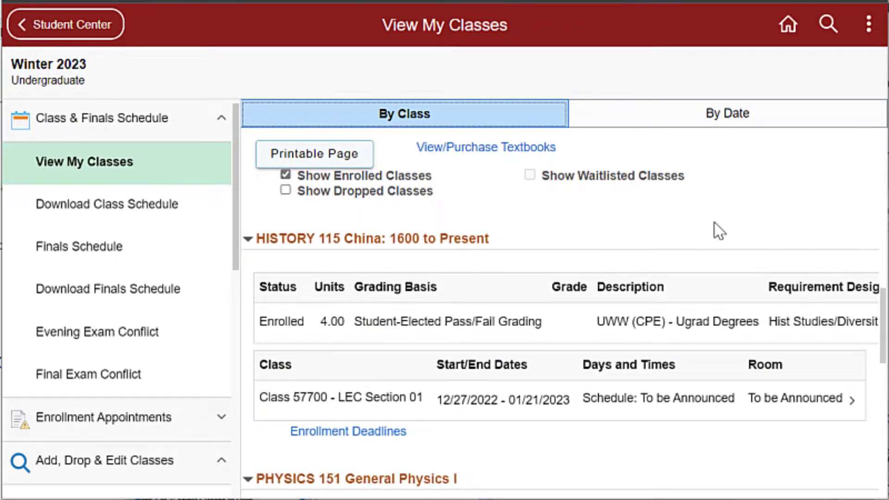